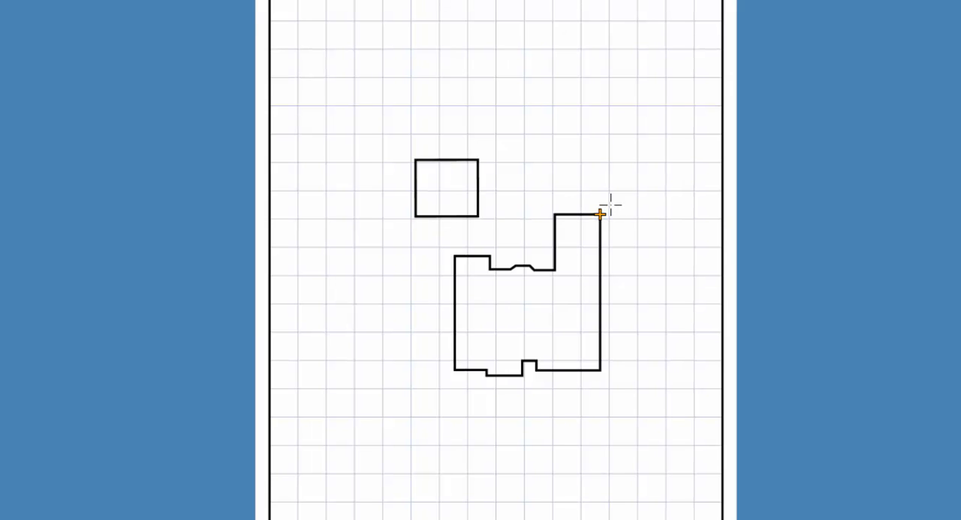
- Draw the right-hand property line from 10.5 at angle 0 off the house's upper-right corner to DX 7, DY -40 from its lower-right corner
key("p")
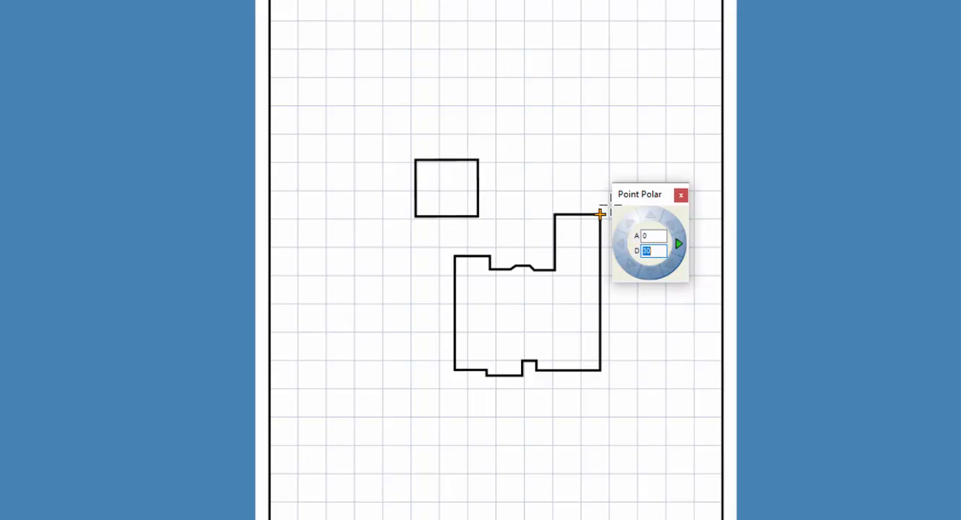
type("10.5")
key("Return")
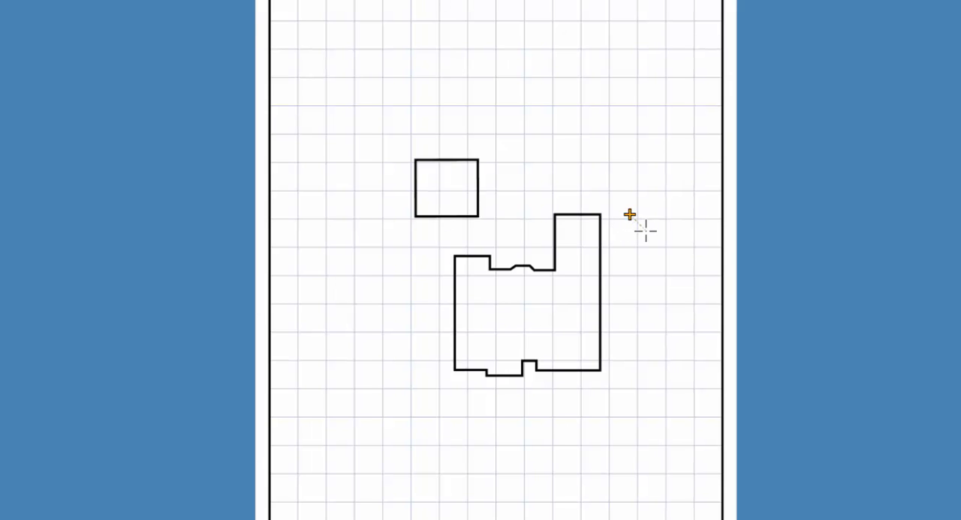
left_click(607, 377)
key("r")
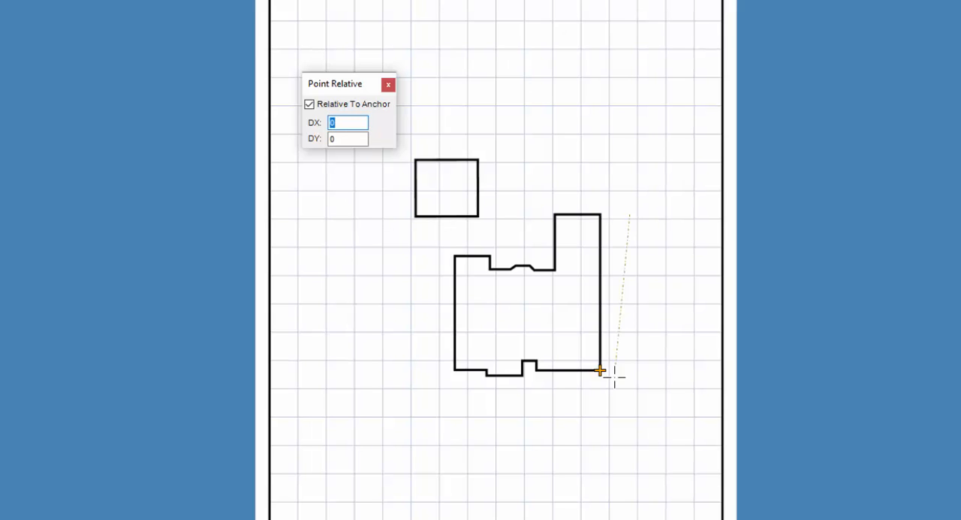
type("7")
key("Tab")
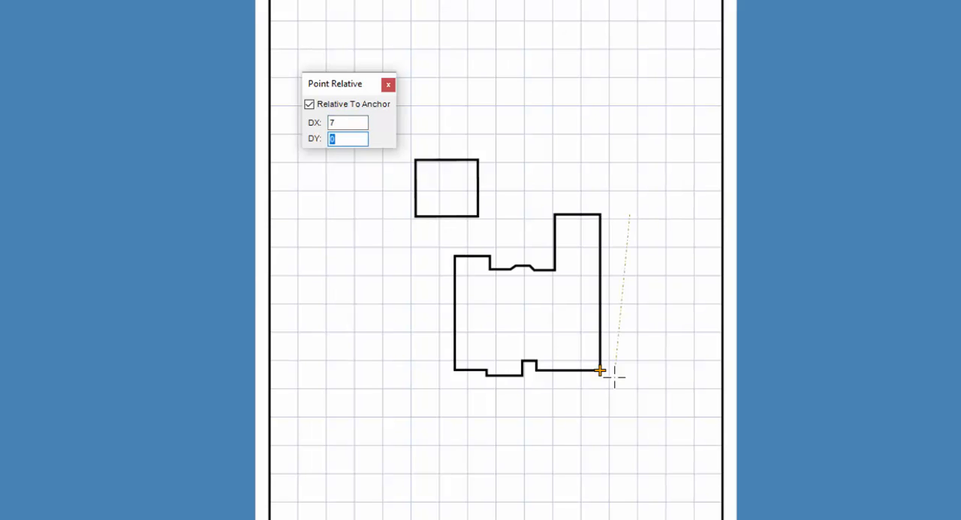
type("-40")
key("Return")
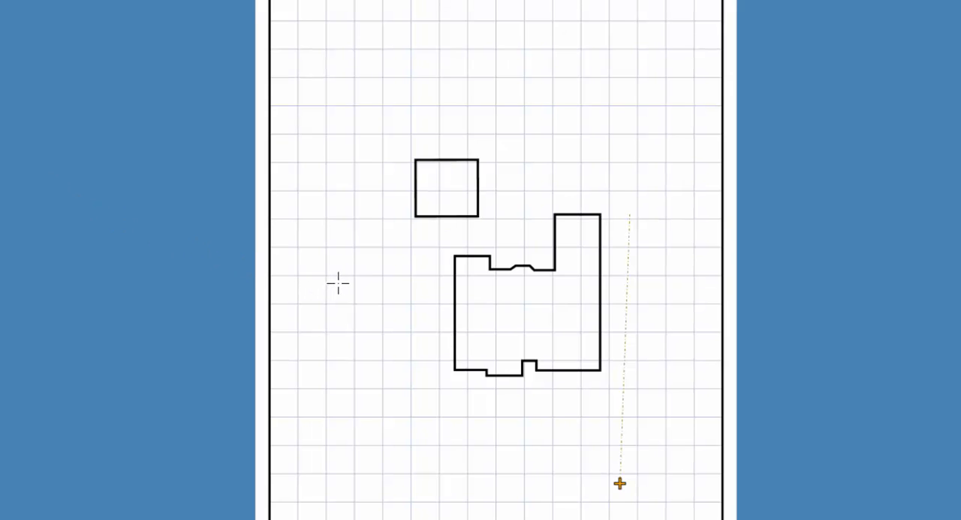
- Draw the upper property line from 47.1 above the projecting wing's upper-left corner to 62.1 above the house's upper-left corner
left_click(446, 252)
left_click(544, 213)
key("Up")
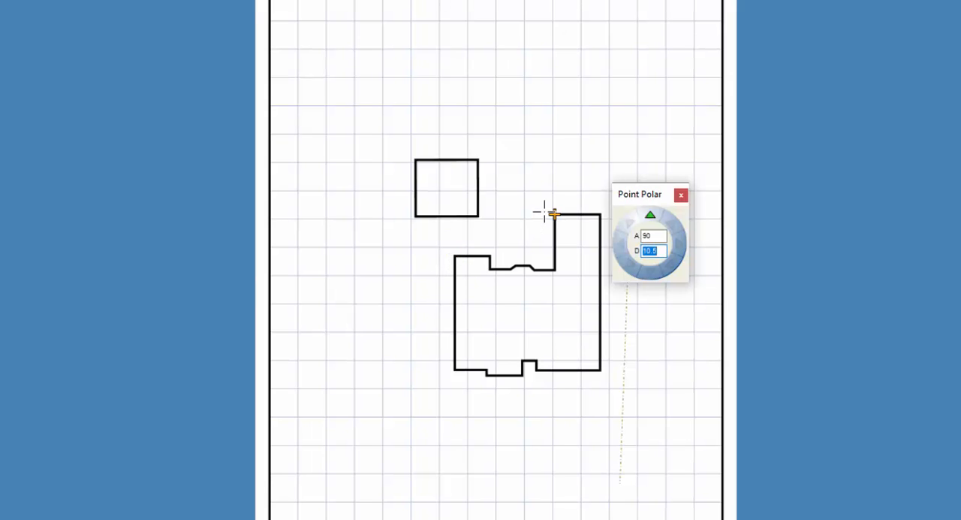
type("47.1")
key("Return")
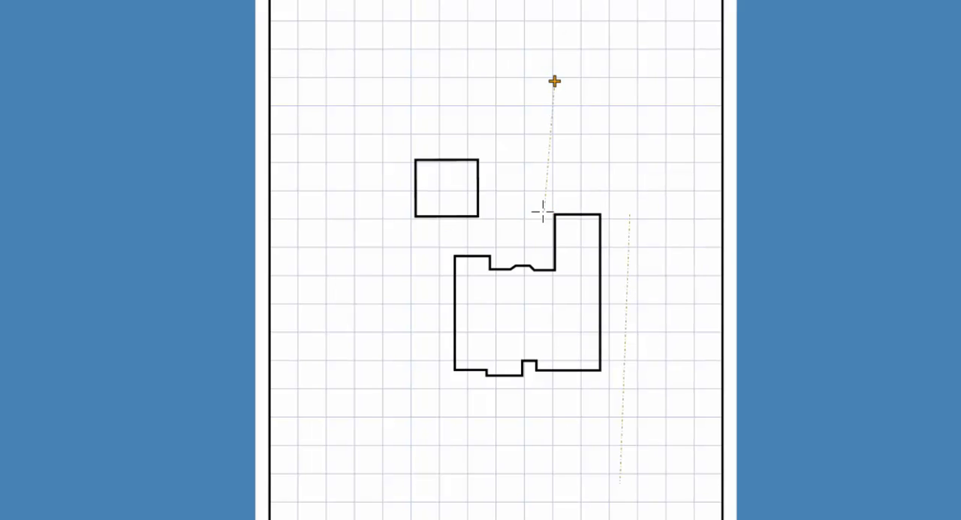
left_click(451, 253)
type("p62.1")
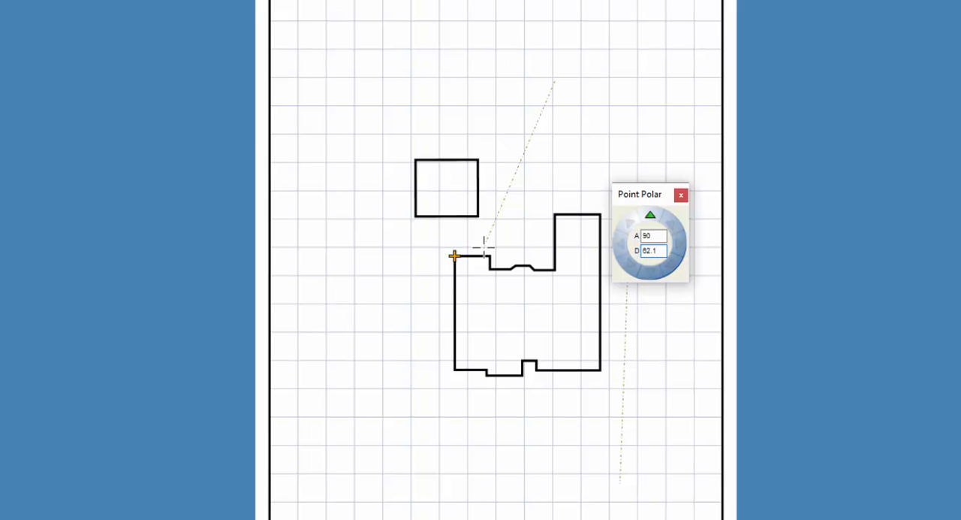
key("Return")
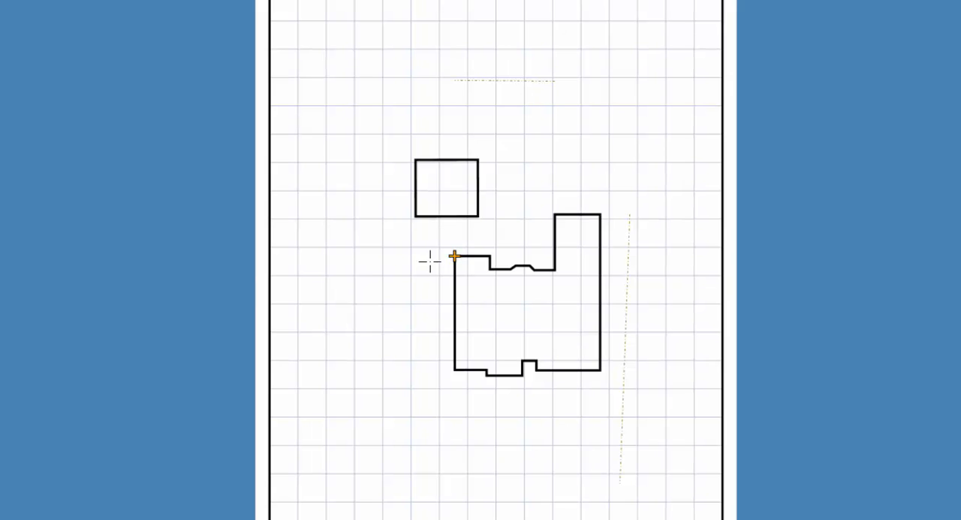
- Draw the left-hand property line from 26.5 left of the house's upper-left corner to DX -22.5, DY -40 from its lower-left corner
key("Left")
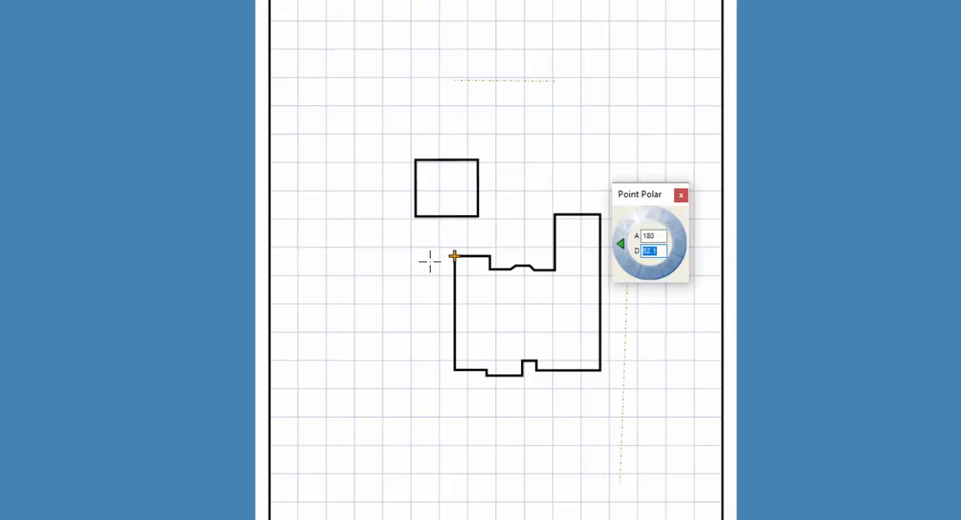
type("26.5")
key("Return")
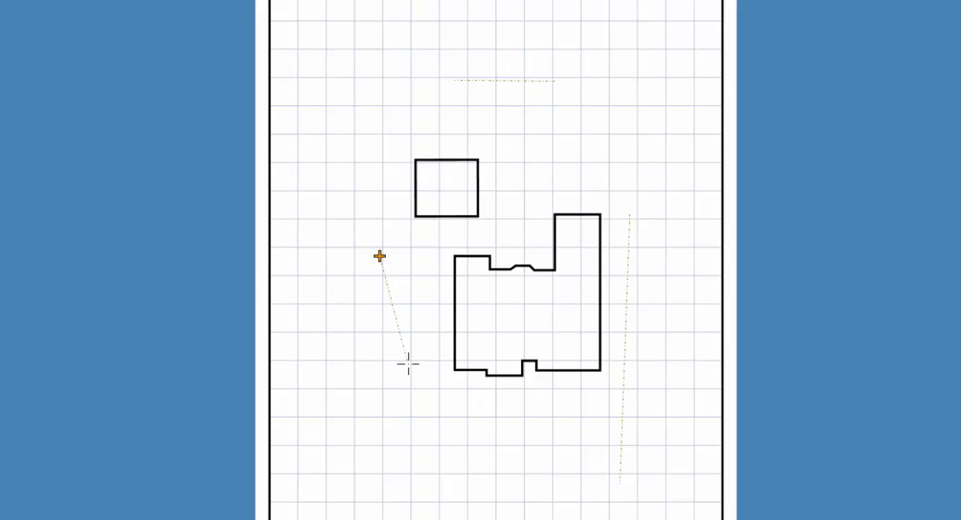
left_click(450, 379)
key("r")
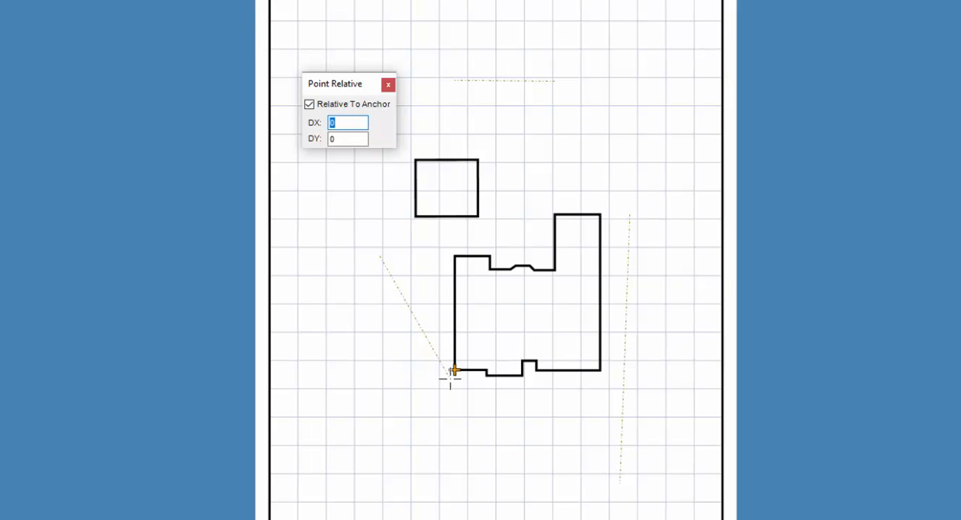
type("-22.5")
key("Tab")
type("-40")
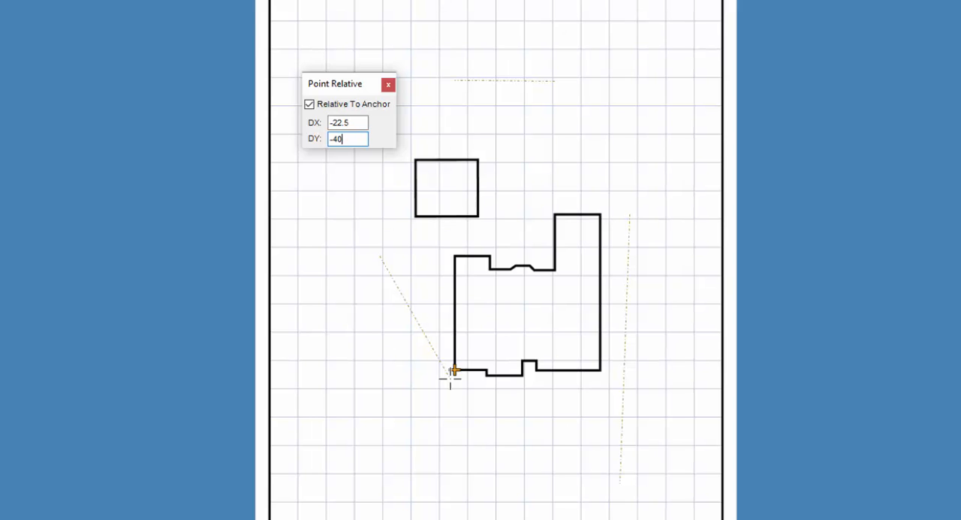
key("Return")
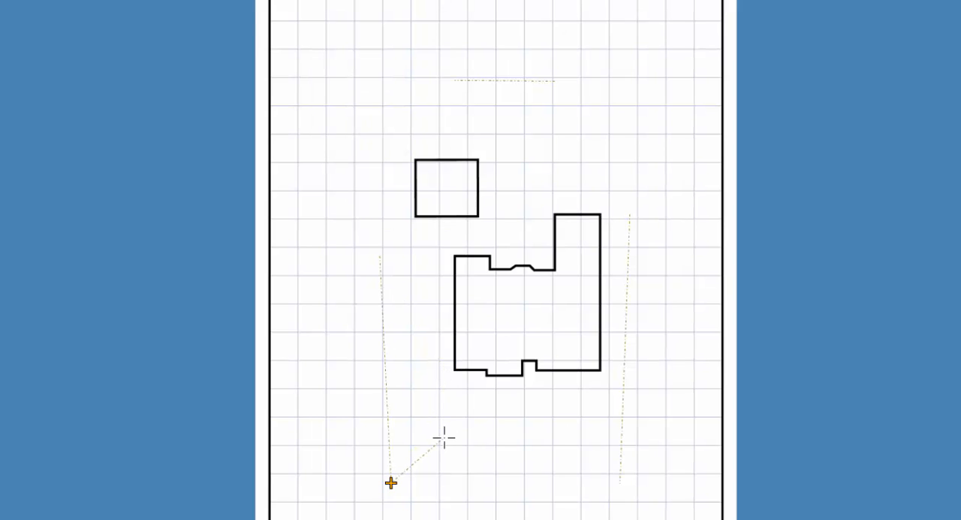
key("Escape")
- Draw a reference line 30 long straight down from the lower house corner beside the entry notch
scroll(541, 493, "up", 4)
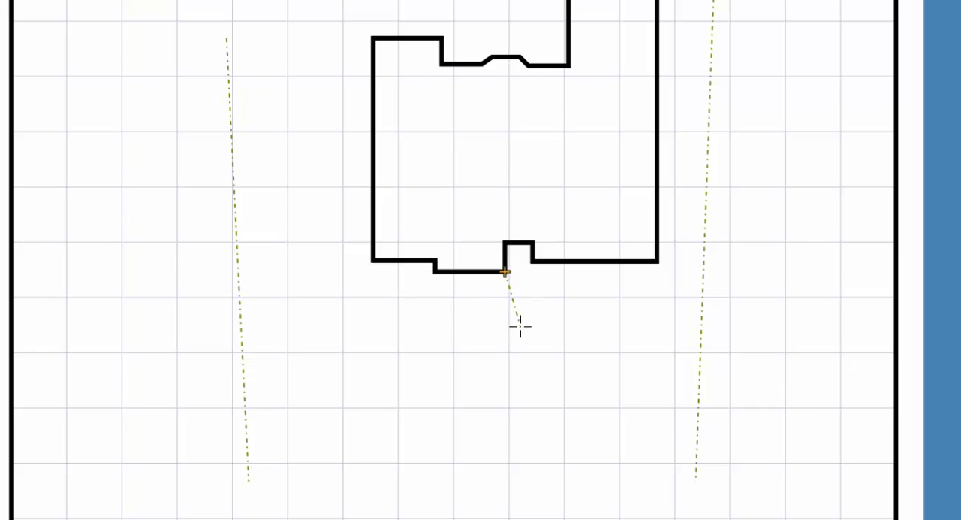
key("Down")
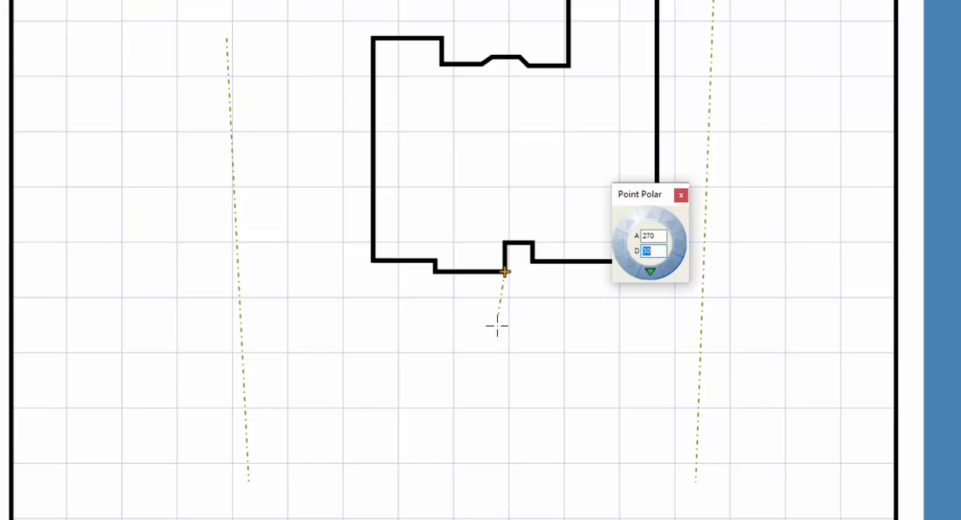
type("30")
key("Return")
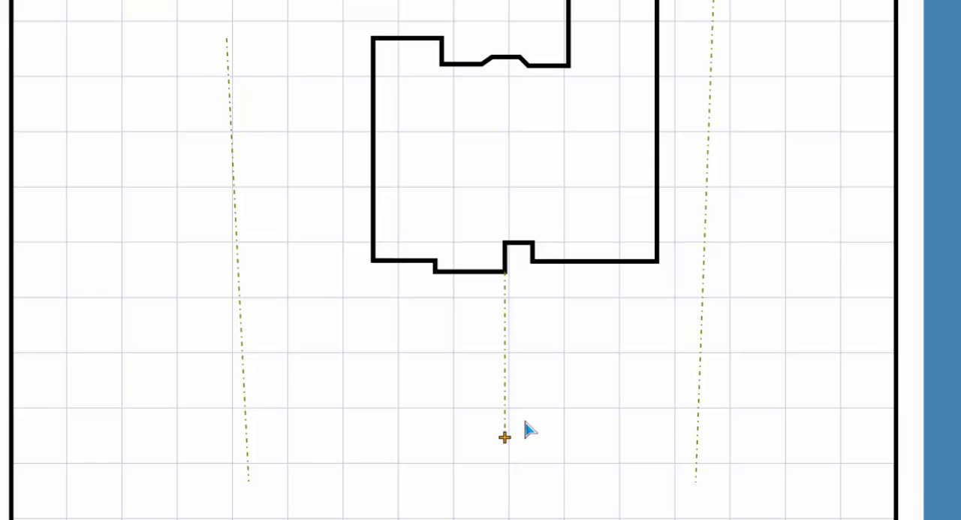
- Extend the upper property line along its own direction at both ends, past the two side property lines
scroll(548, 372, "down", 1)
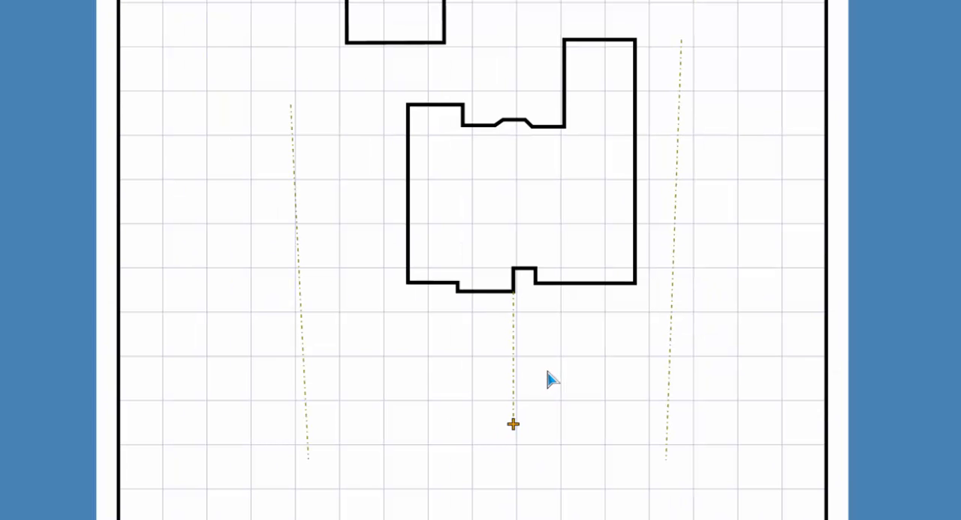
middle_click_drag(574, 143, 533, 393)
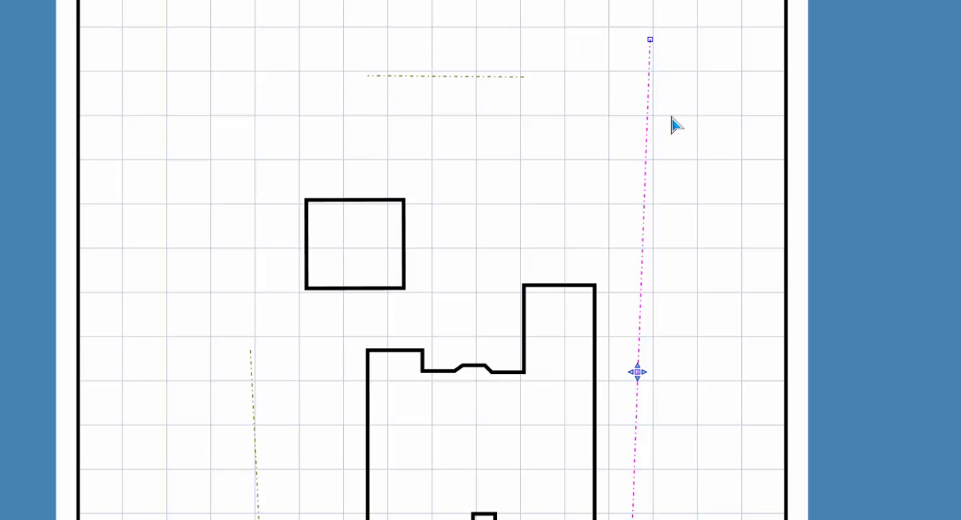
left_click(451, 76)
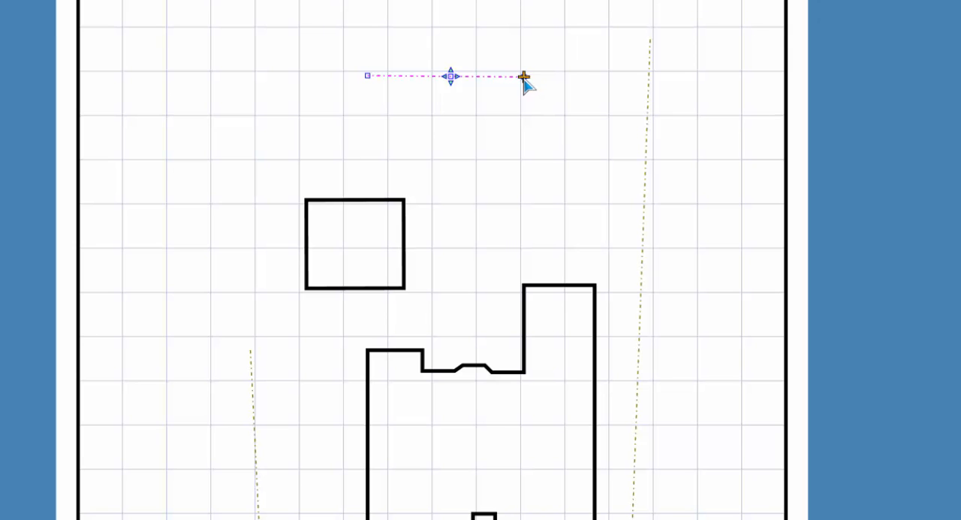
left_click_drag(524, 78, 676, 79)
left_click_drag(677, 80, 678, 83)
left_click_drag(368, 76, 191, 75)
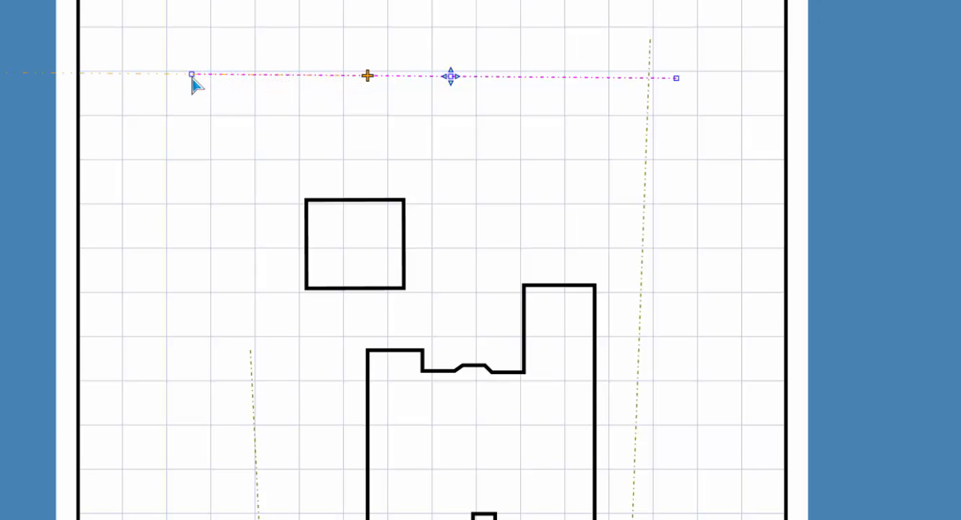
left_click(193, 112)
- Extend the left-hand property line upward along its own direction until it crosses the upper property line
left_click(255, 450)
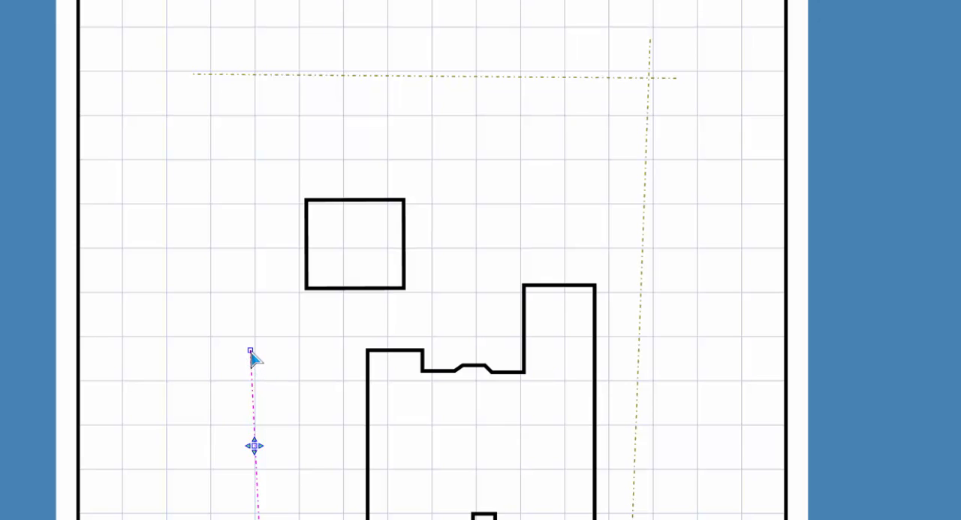
mouse_move(250, 350)
left_mouse_down()
mouse_move(238, 143)
mouse_move(254, 52)
left_mouse_up()
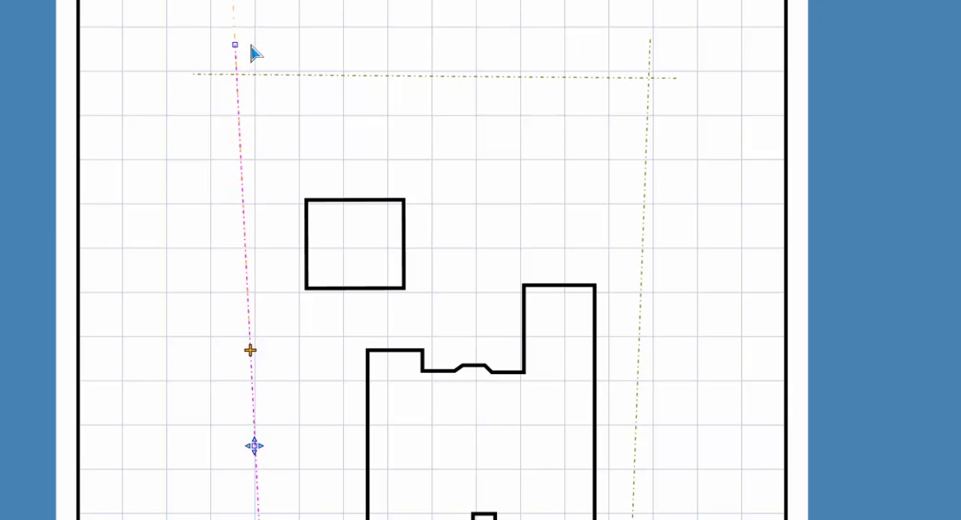
left_click(292, 114)
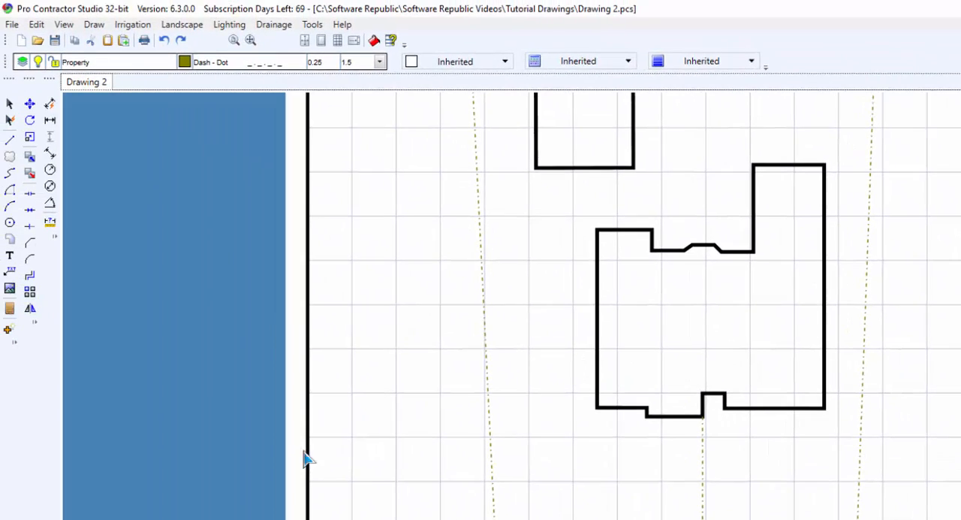
- Draw the front boundary as a curve from the left line's lower end through the reference line's end to the right line's lower end
left_click(94, 25)
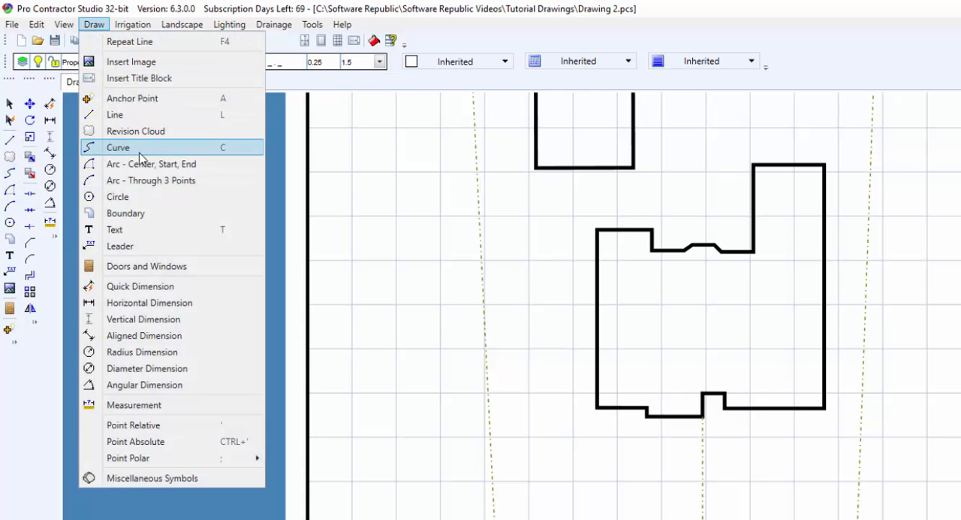
left_click(11, 174)
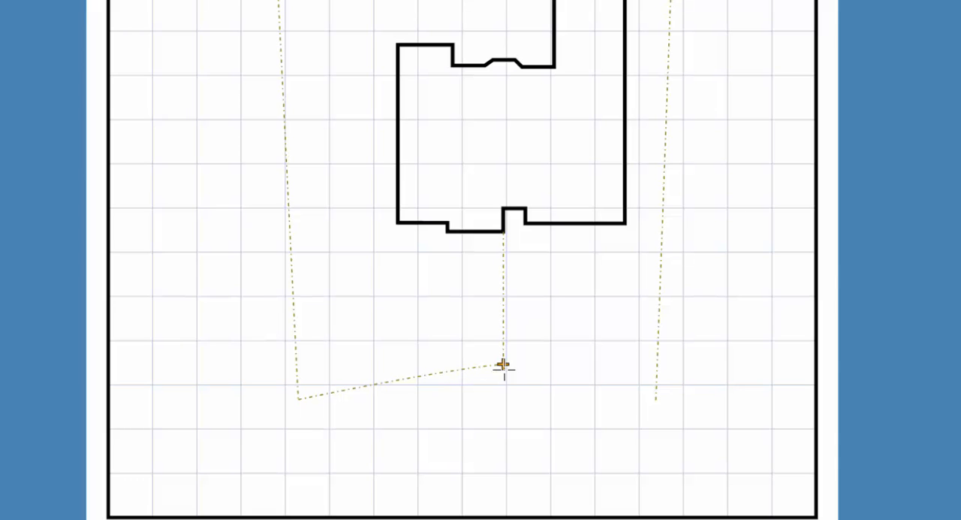
left_click(503, 366)
left_click(657, 406)
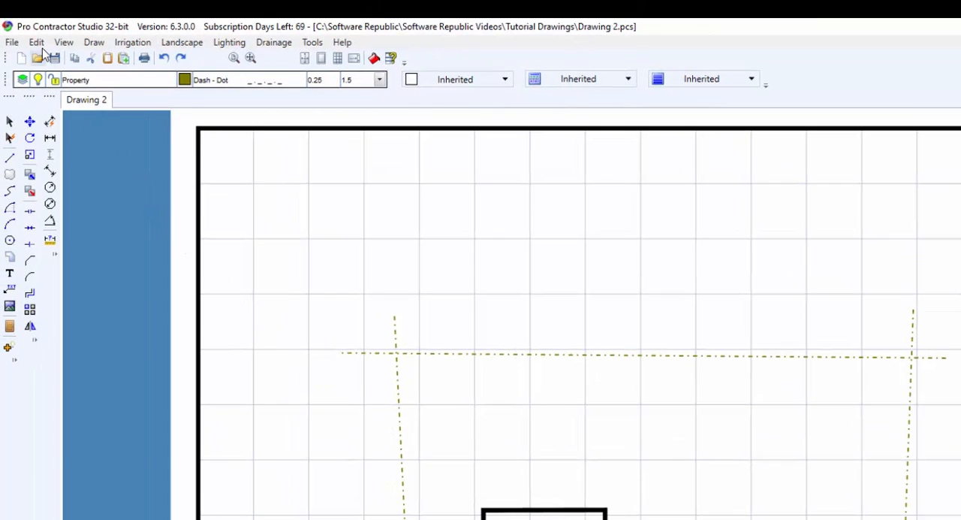
- Trim the overlapping ends of the property lines at both upper corners of the lot
left_click(36, 42)
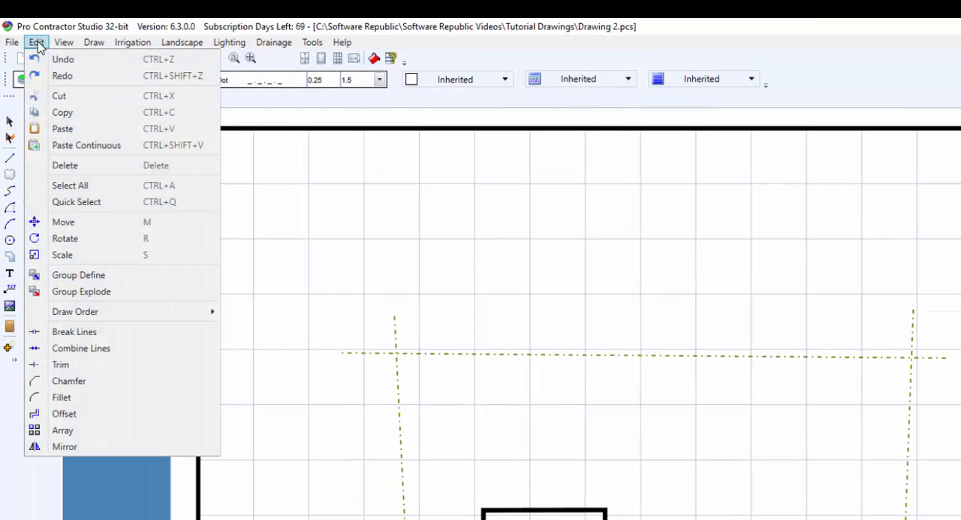
left_click(100, 368)
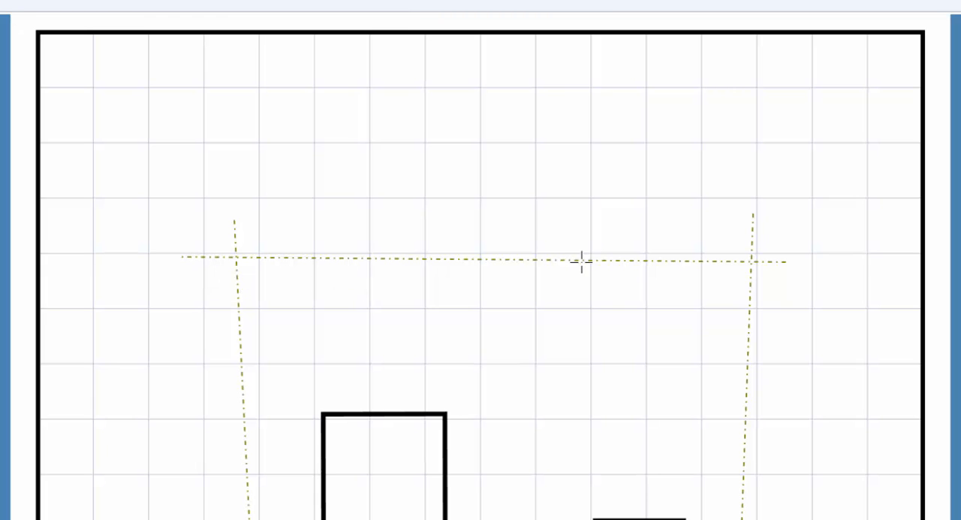
left_click(749, 329)
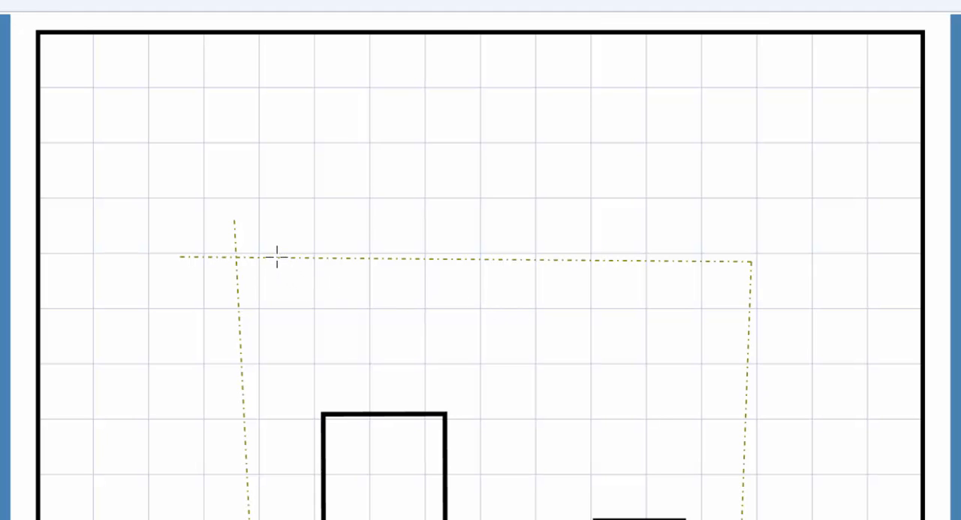
left_click(238, 299)
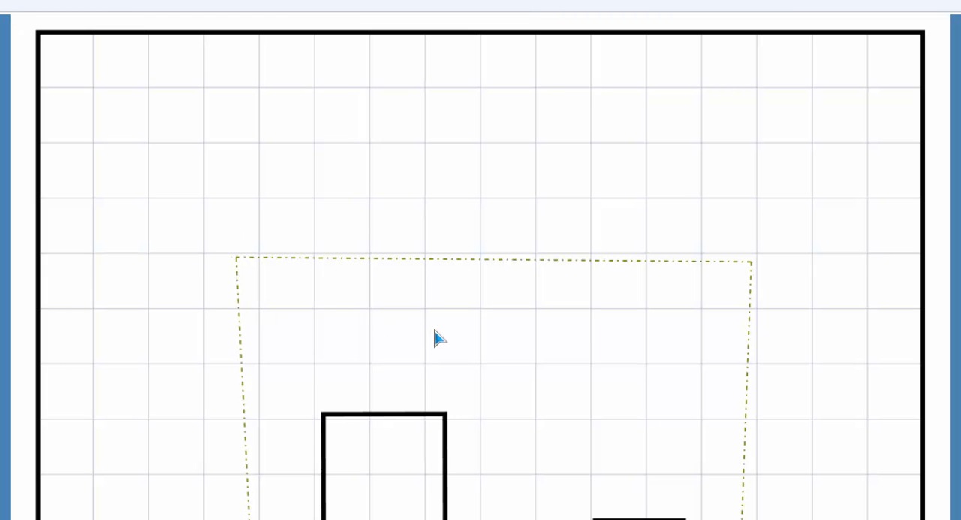
- Delete the vertical reference line between the house and the front boundary curve
middle_click_drag(522, 513, 490, 78)
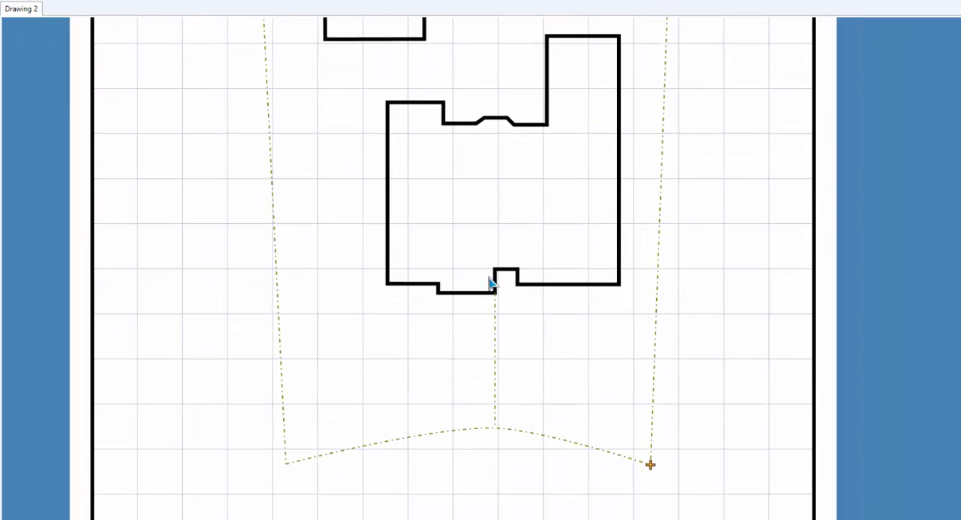
left_click(495, 359)
key("Delete")
scroll(488, 207, "down", 3)
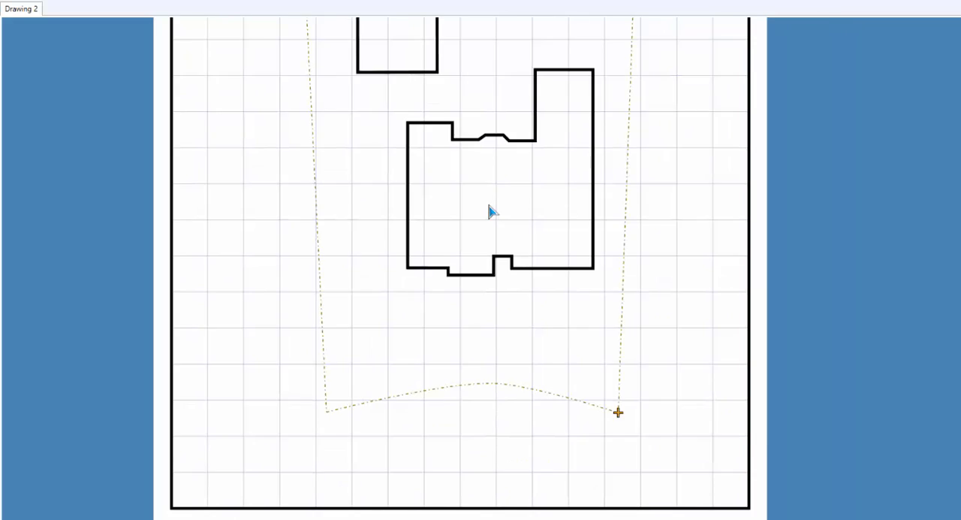
mouse_move(476, 199)
middle_mouse_down()
mouse_move(480, 352)
mouse_move(467, 364)
middle_mouse_up()
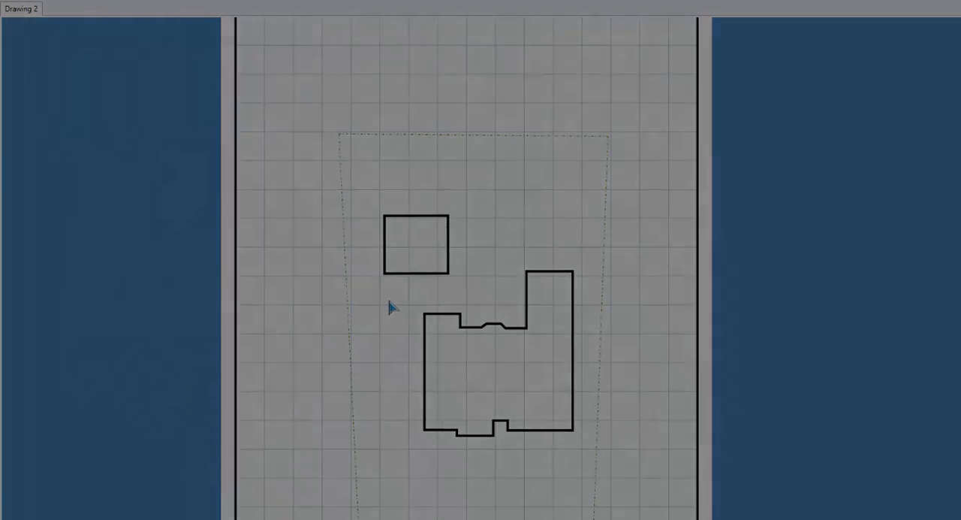
middle_click_drag(390, 305, 416, 315)
scroll(415, 312, "up", 1)
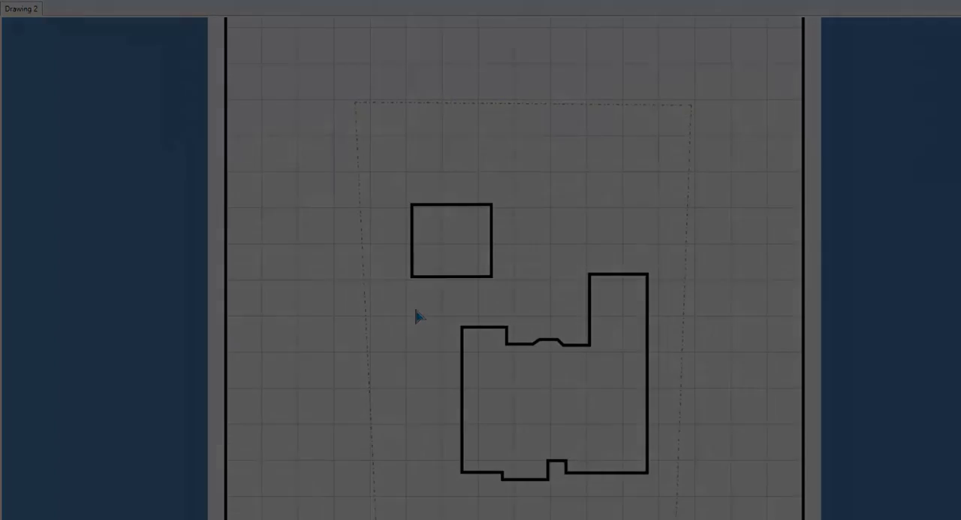